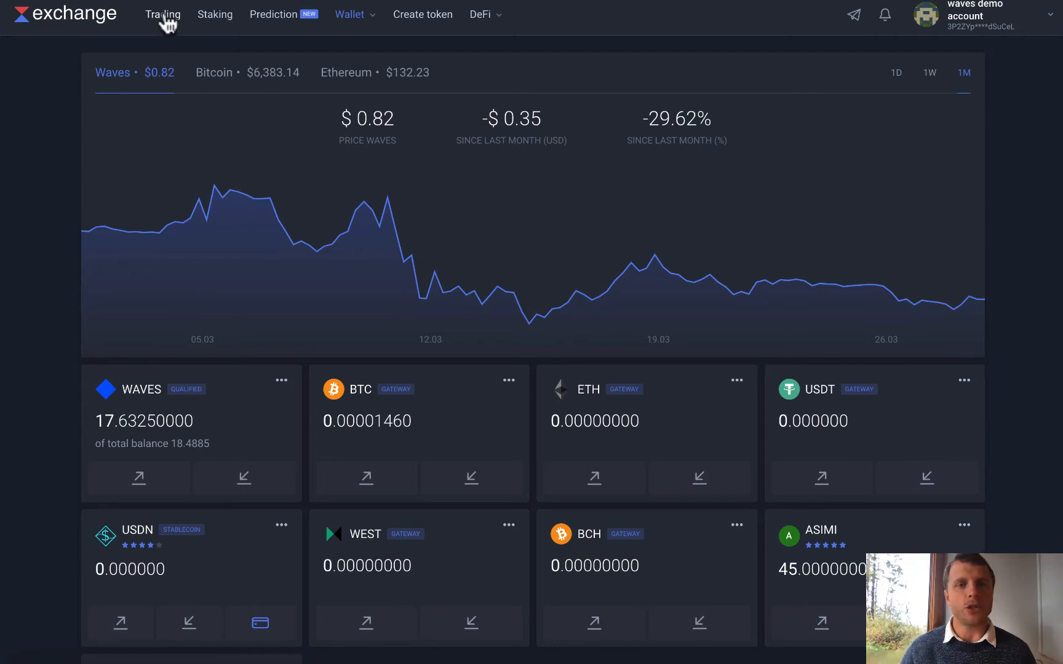
# - Open the trading view and search the pair list for Asimi
pyautogui.click(161, 23)
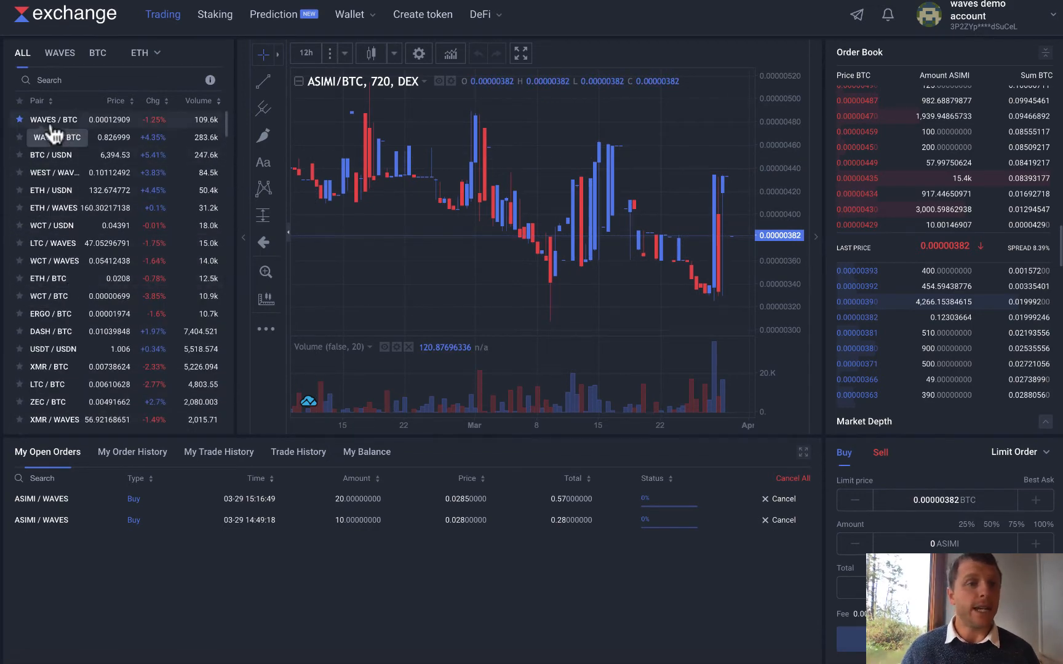
pyautogui.click(57, 80)
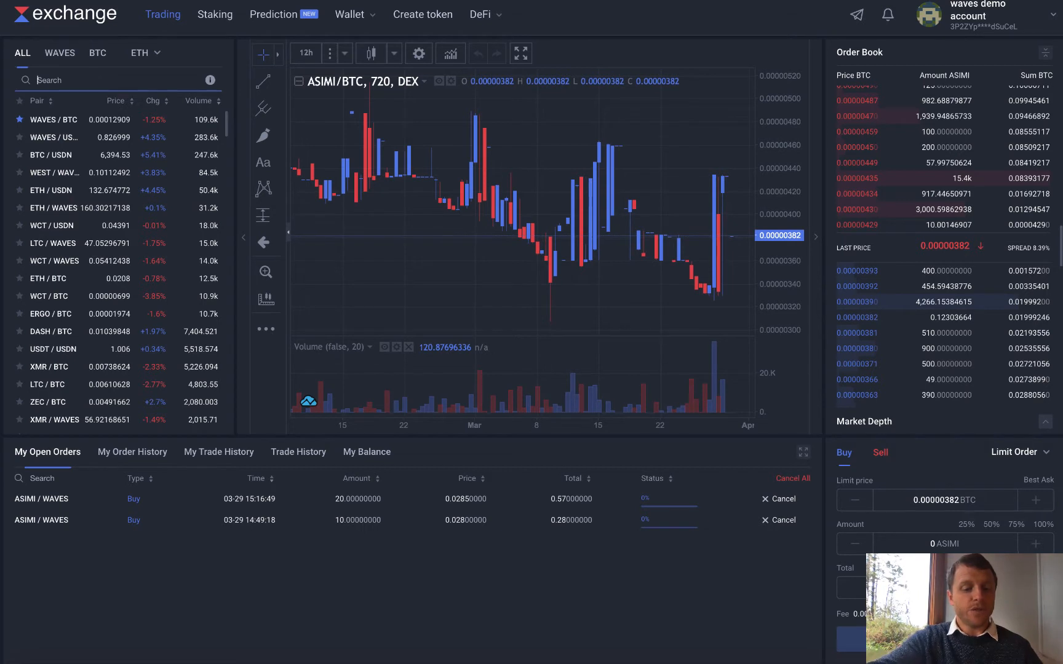
pyautogui.write('Asimi')
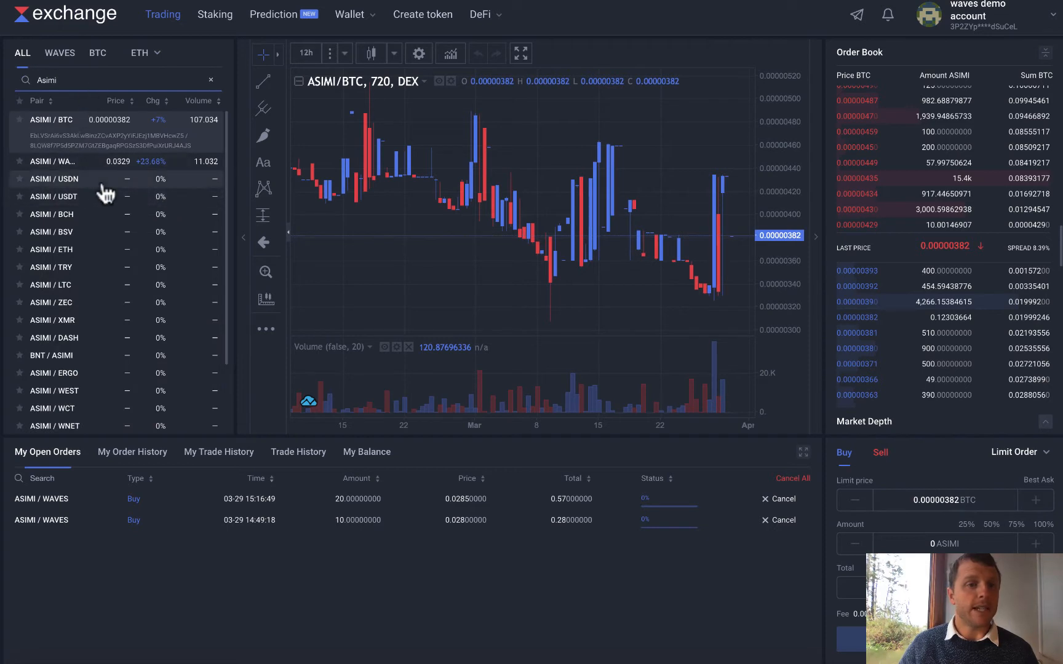
# - Search the trading pair list for BTC and, after that, for ETH
pyautogui.doubleClick(62, 80)
pyautogui.write('BTC')
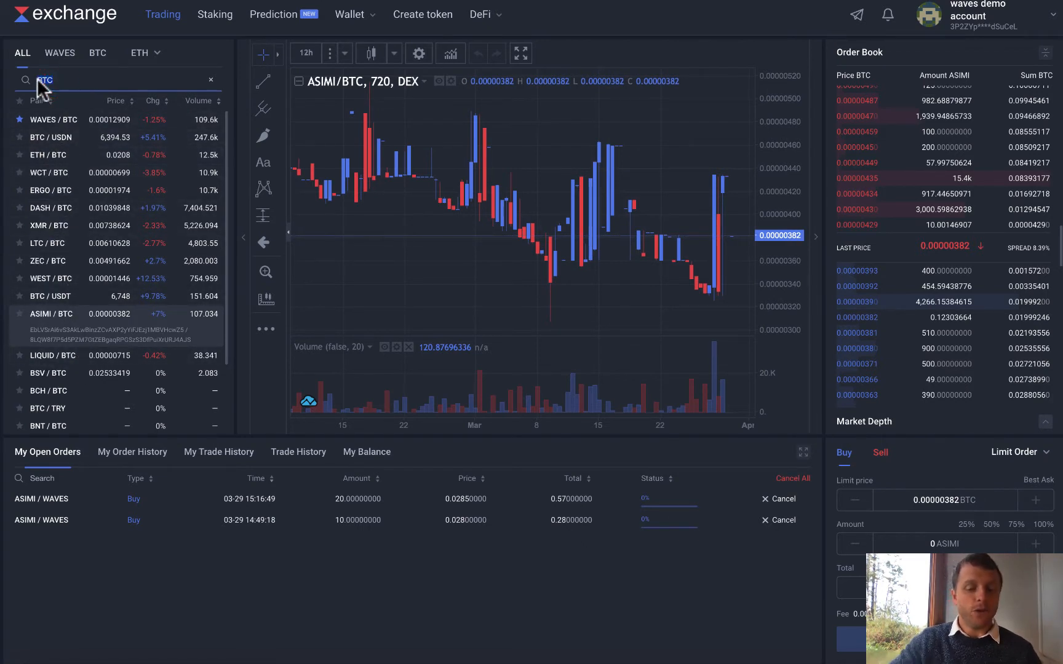
pyautogui.press('BackSpace')
pyautogui.press('BackSpace')
pyautogui.press('BackSpace')
pyautogui.write('ETH')
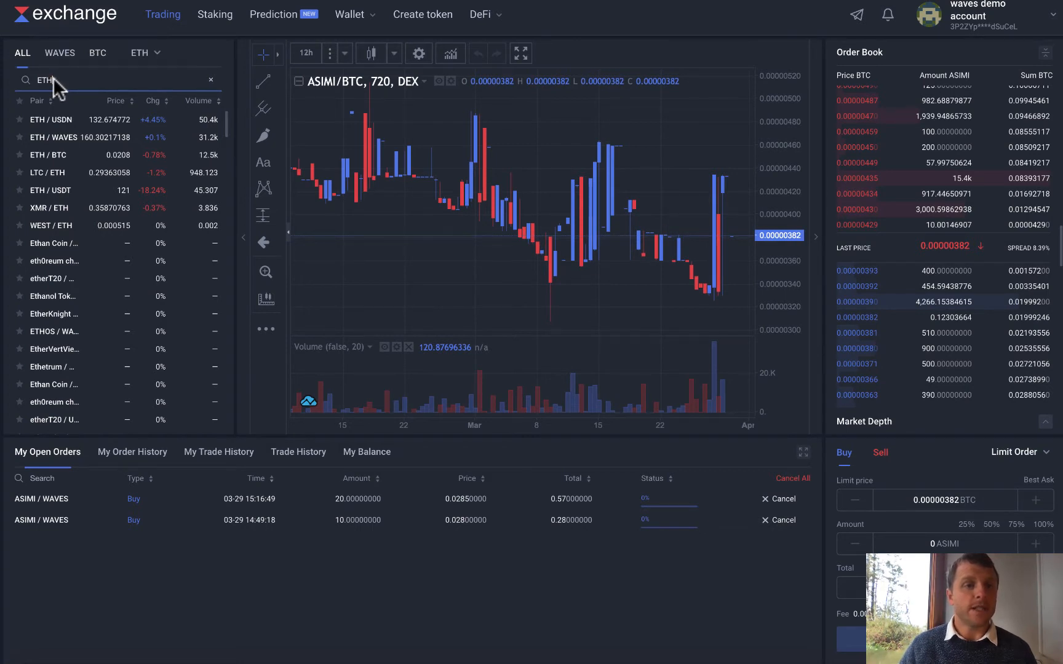
# - Search the pair list for Asimi again and open the ASIMI / WAVES pair
pyautogui.doubleClick(35, 80)
pyautogui.press('BackSpace')
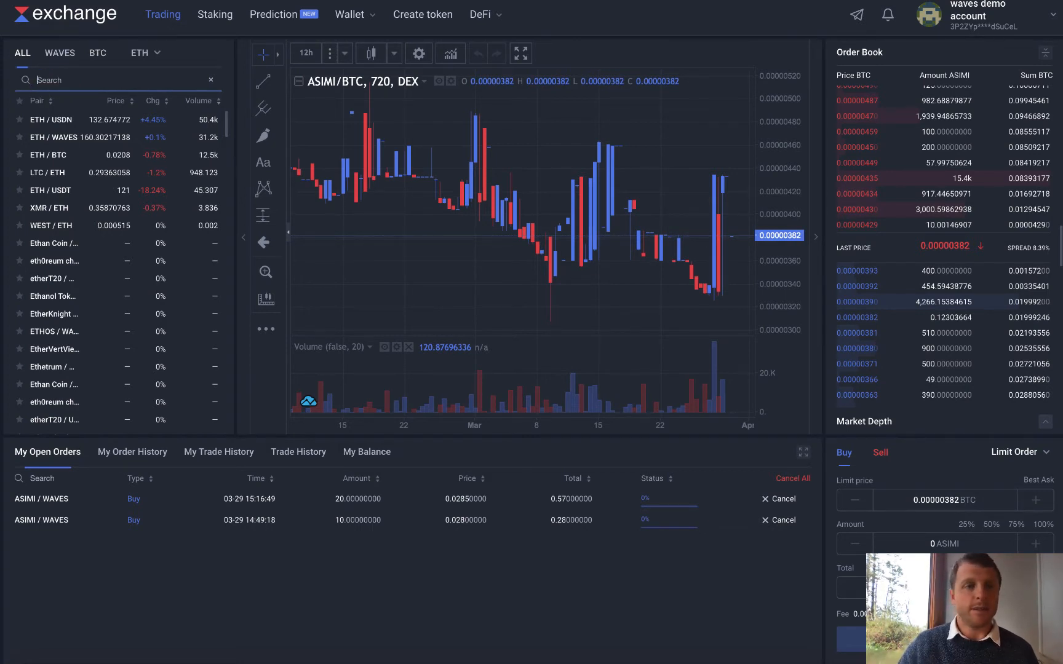
pyautogui.write('Asimi')
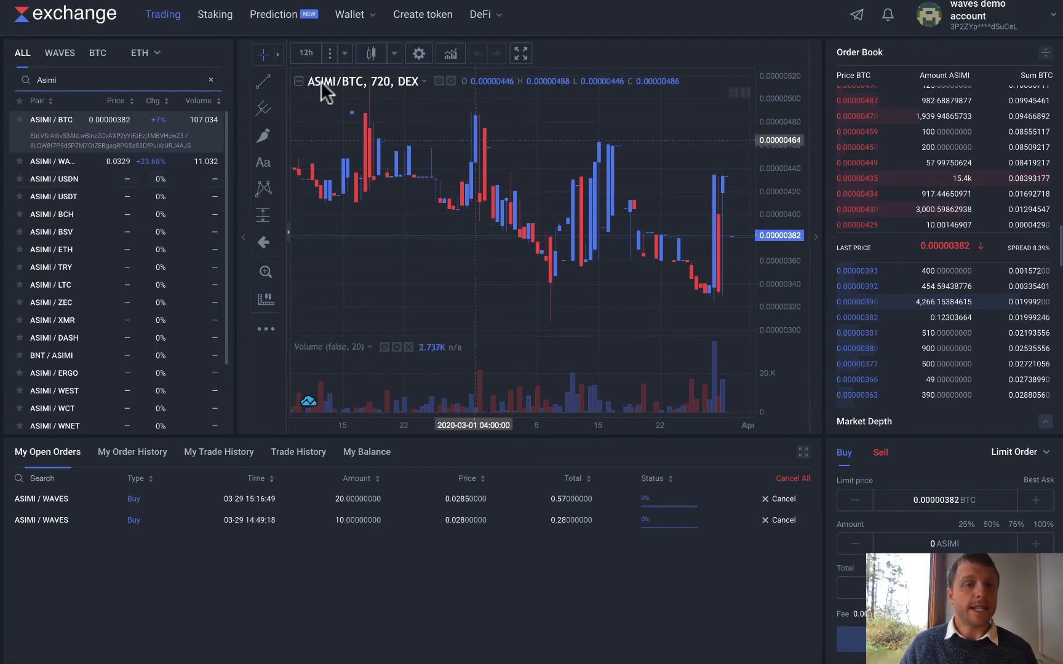
pyautogui.click(48, 163)
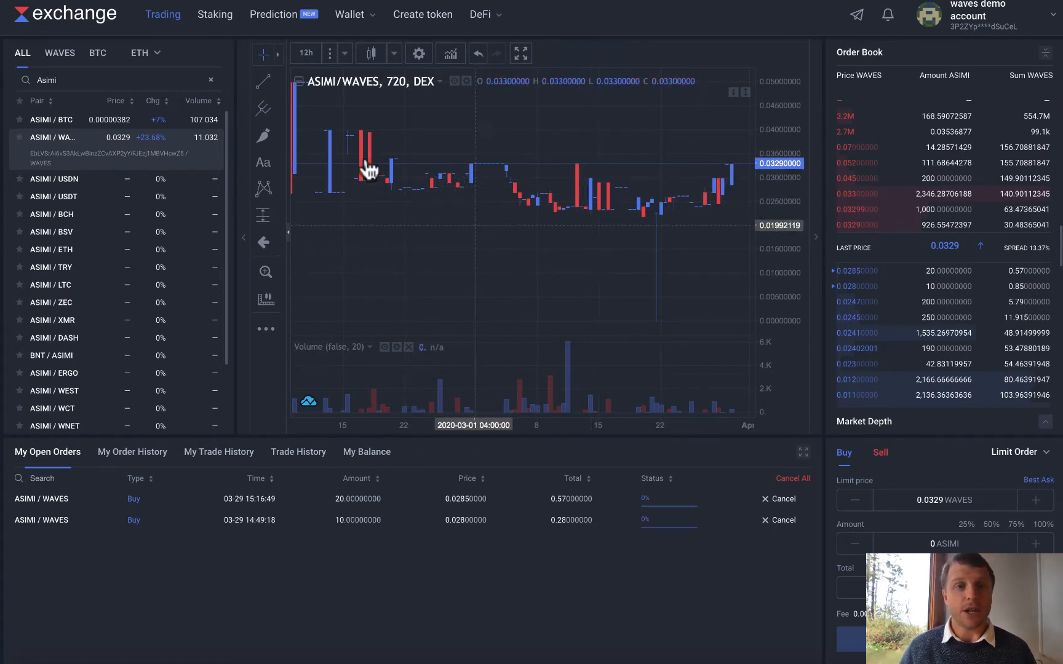
# - View the ASIMI/WAVES chart at 1-day and 4-hour intervals, and leave it set to 1 day
pyautogui.click(304, 55)
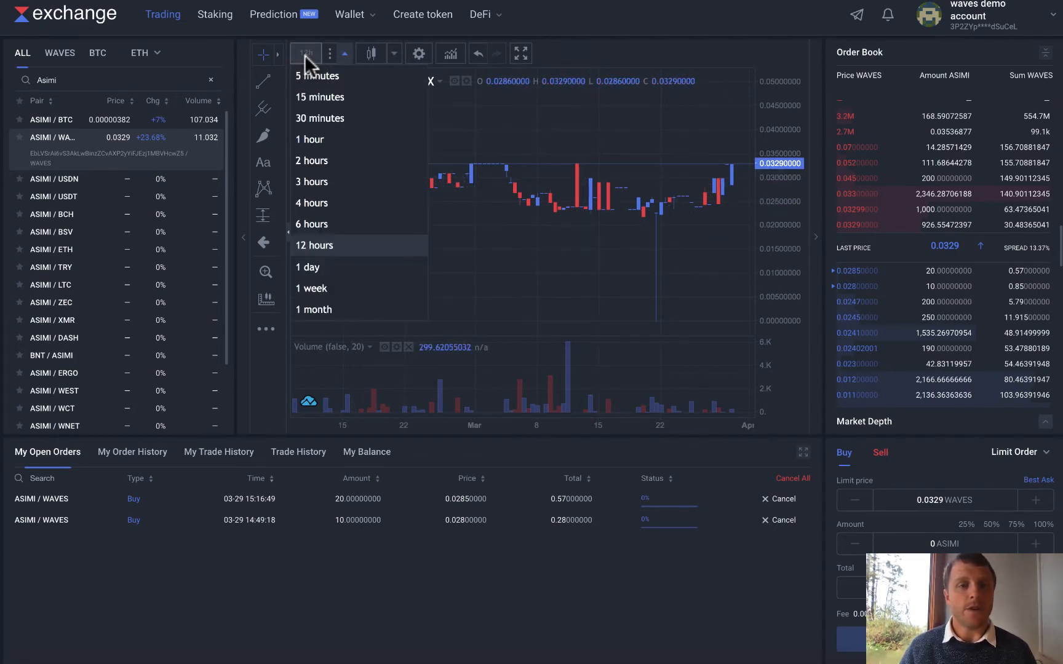
pyautogui.click(314, 270)
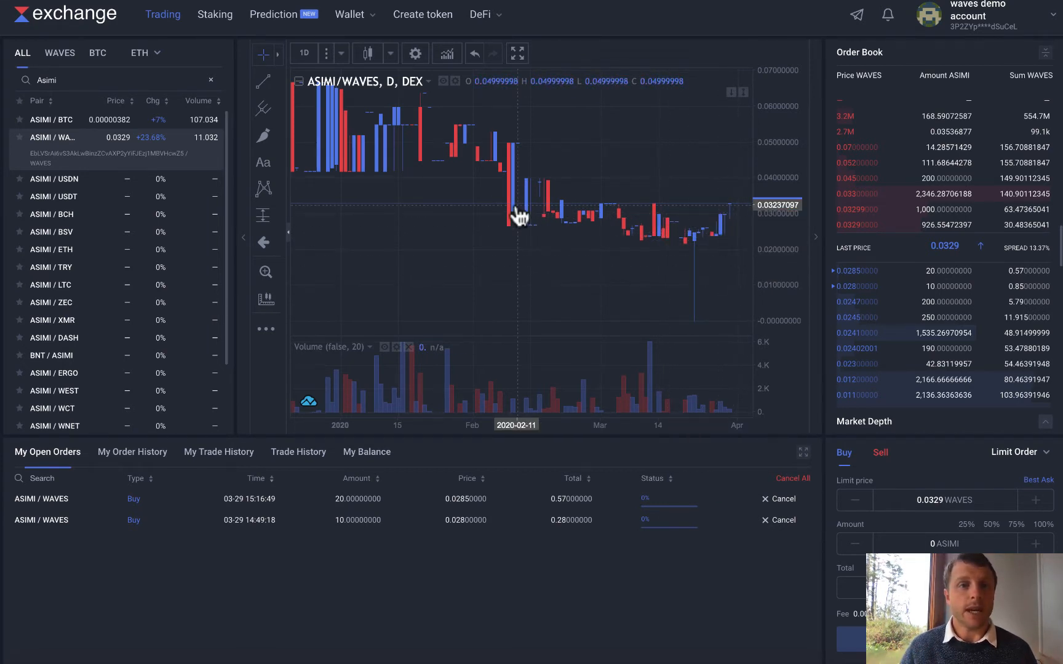
pyautogui.click(312, 49)
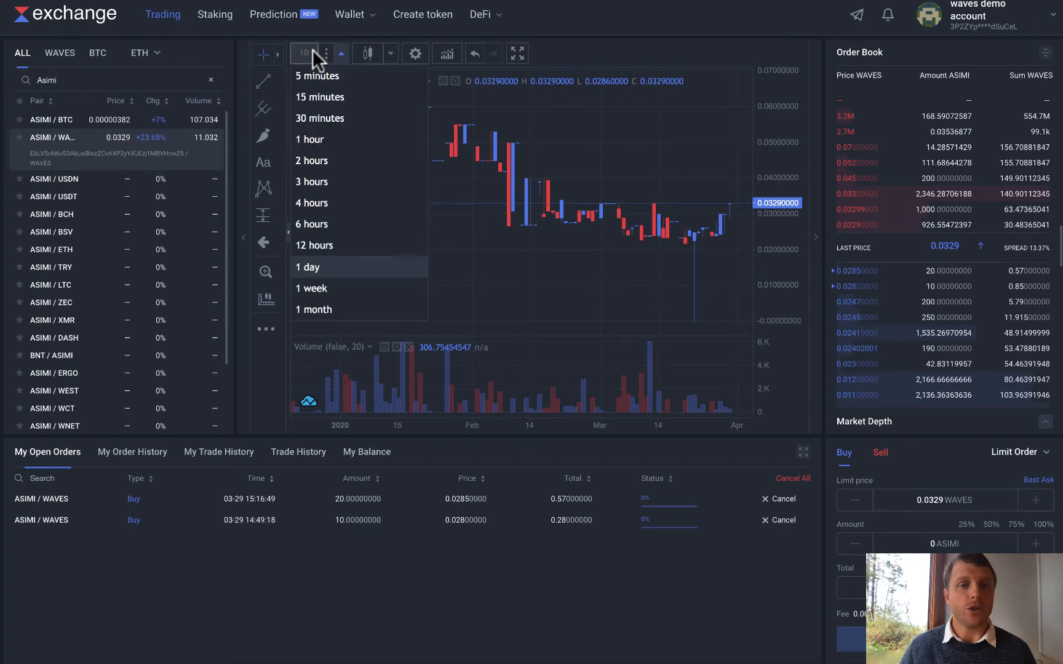
pyautogui.click(317, 203)
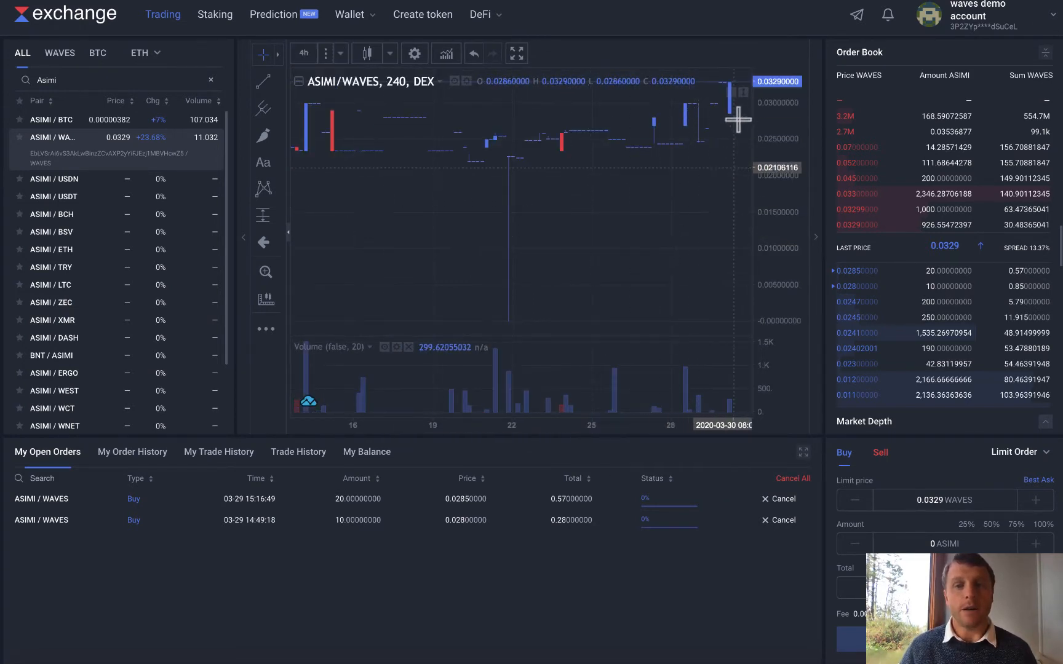
pyautogui.click(301, 52)
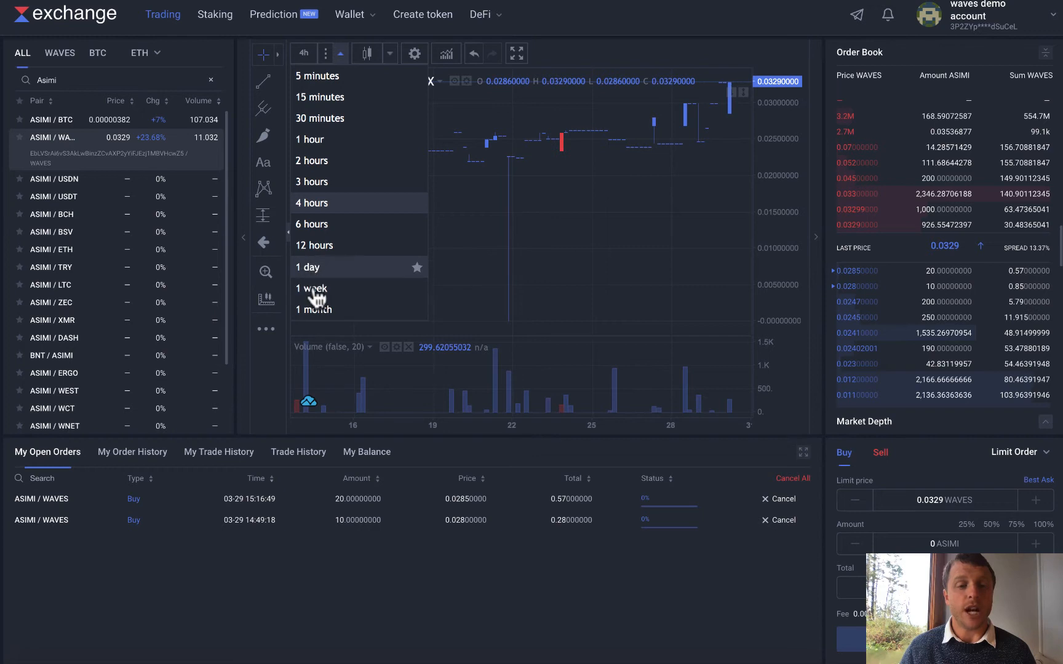
pyautogui.click(310, 268)
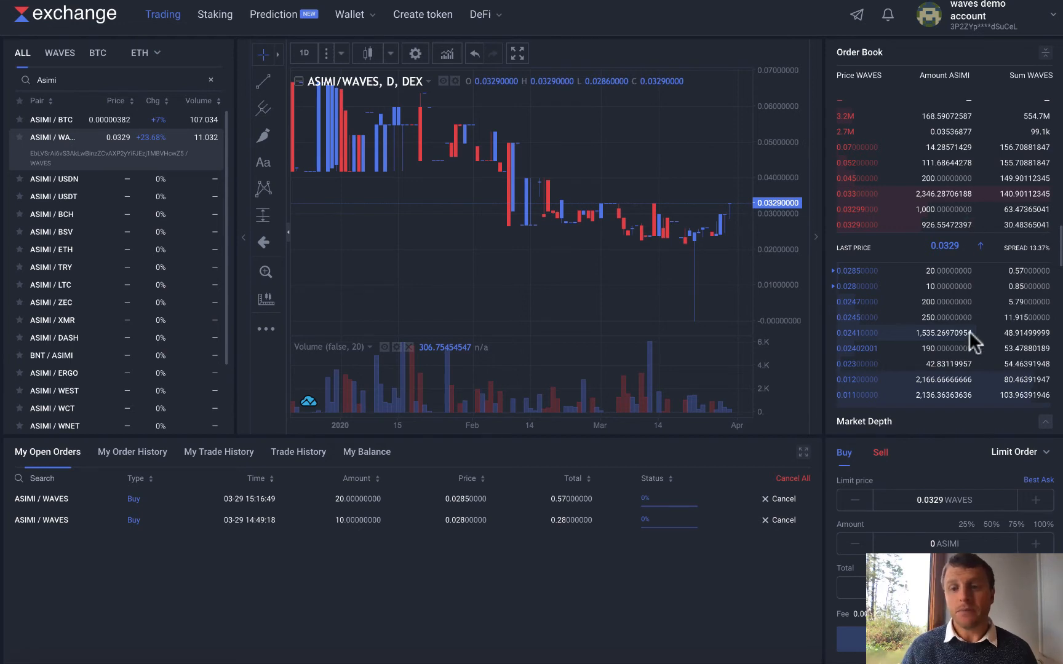
# - Examine the sell and buy offers and the last price in the ASIMI/WAVES order book
pyautogui.click(1057, 245)
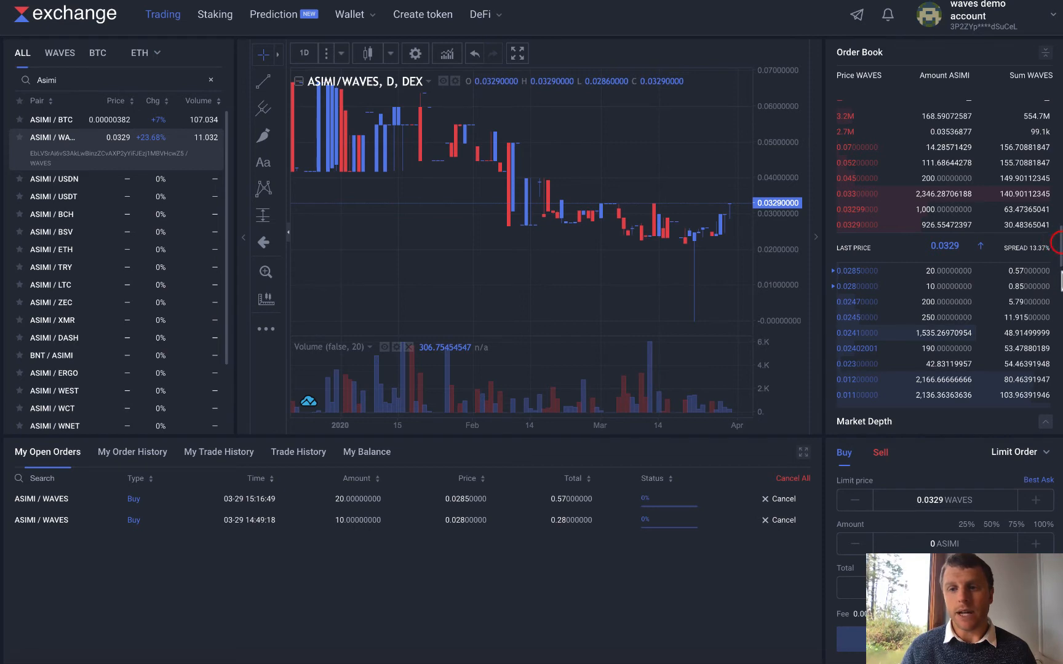
pyautogui.scroll(-1, 1015, 307)
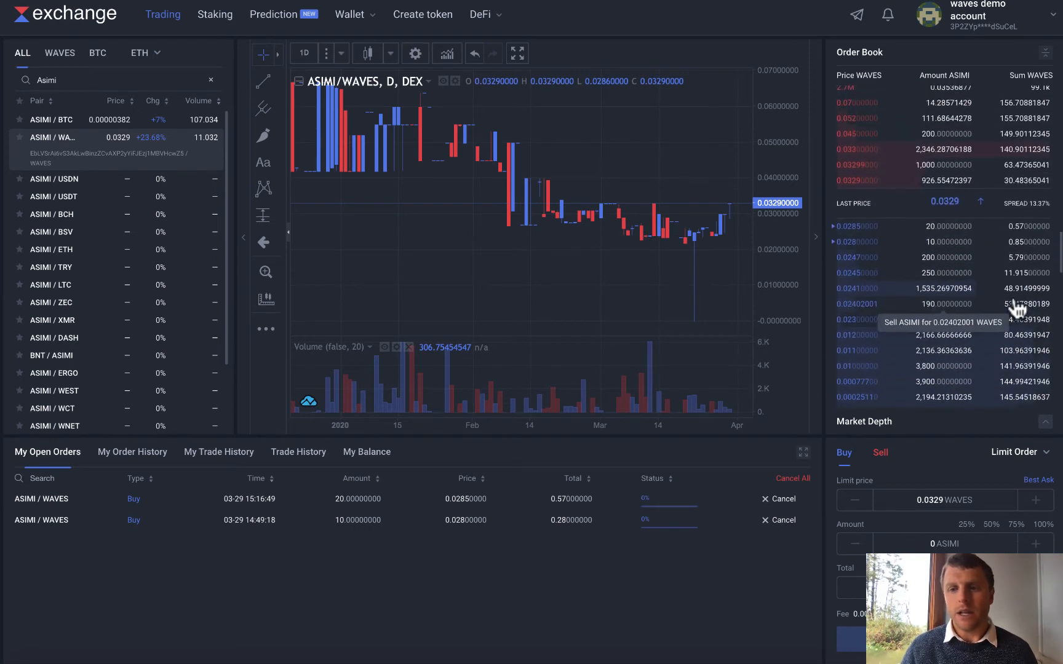
pyautogui.scroll(1, 970, 310)
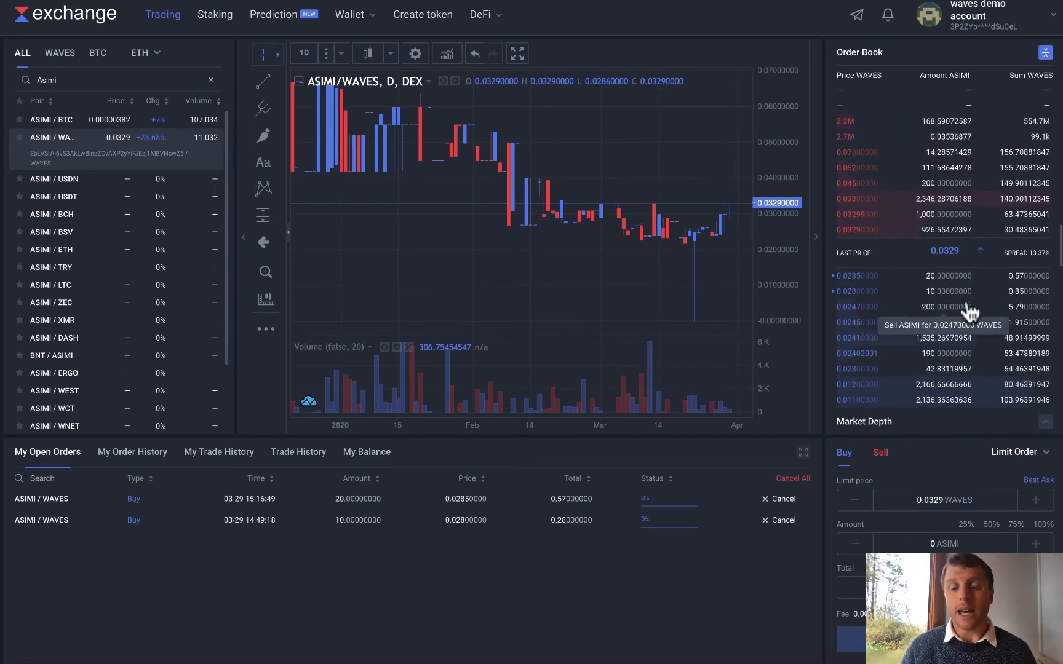
pyautogui.scroll(1, 971, 311)
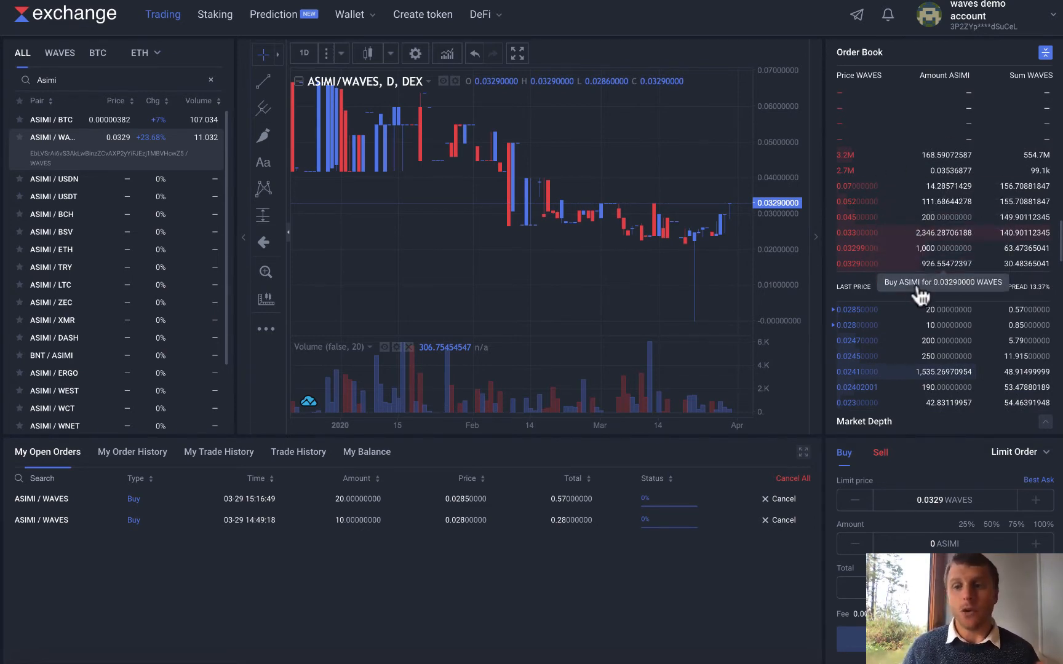
pyautogui.scroll(-2, 869, 368)
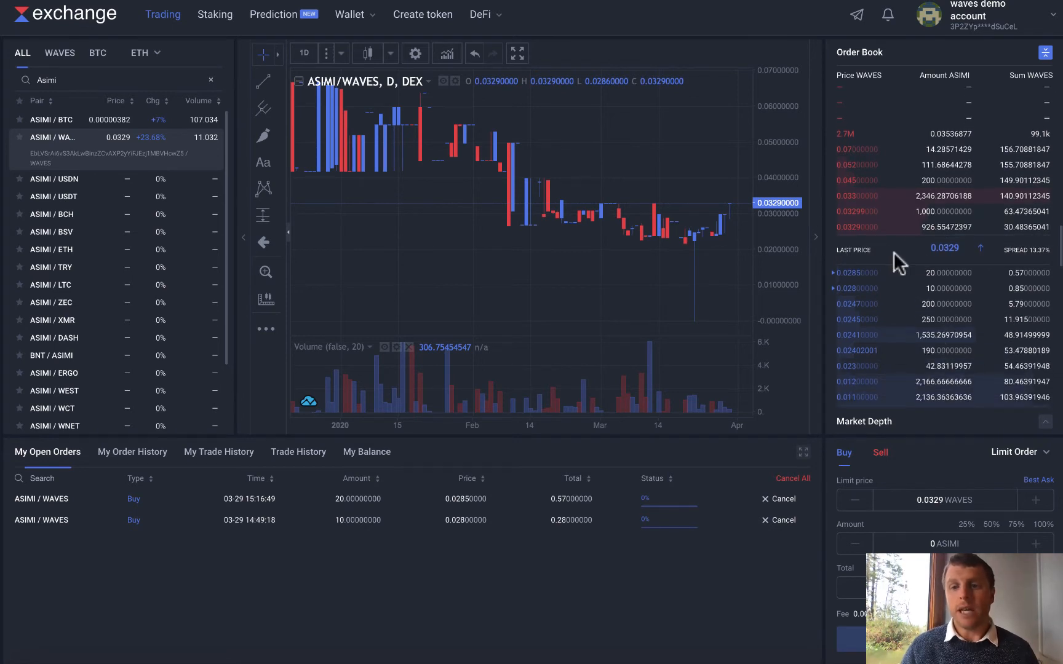
pyautogui.doubleClick(932, 248)
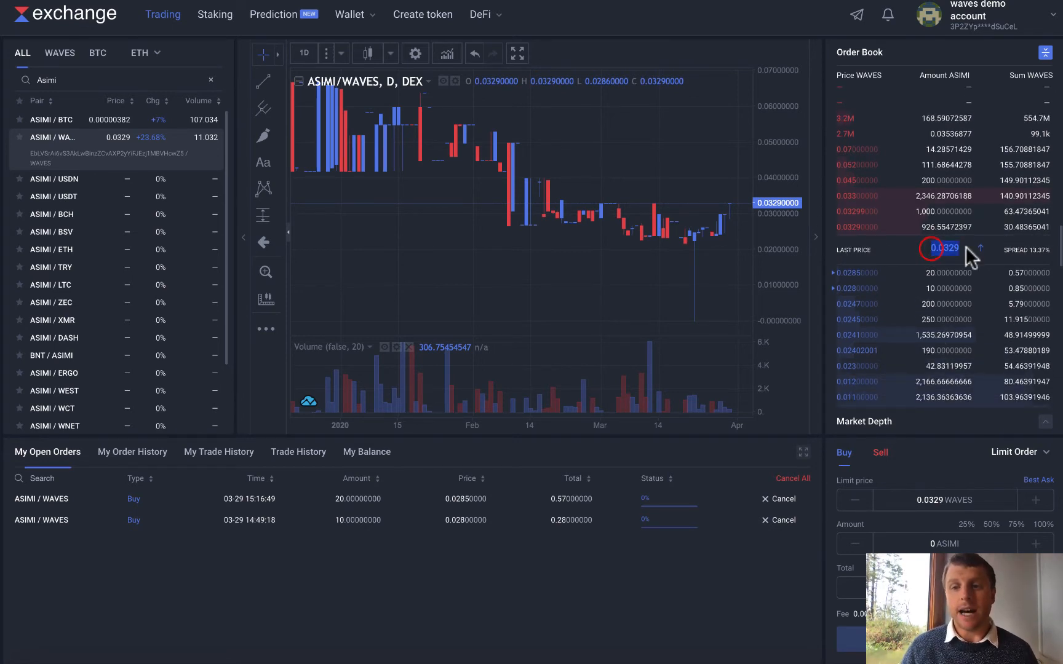
pyautogui.click(761, 201)
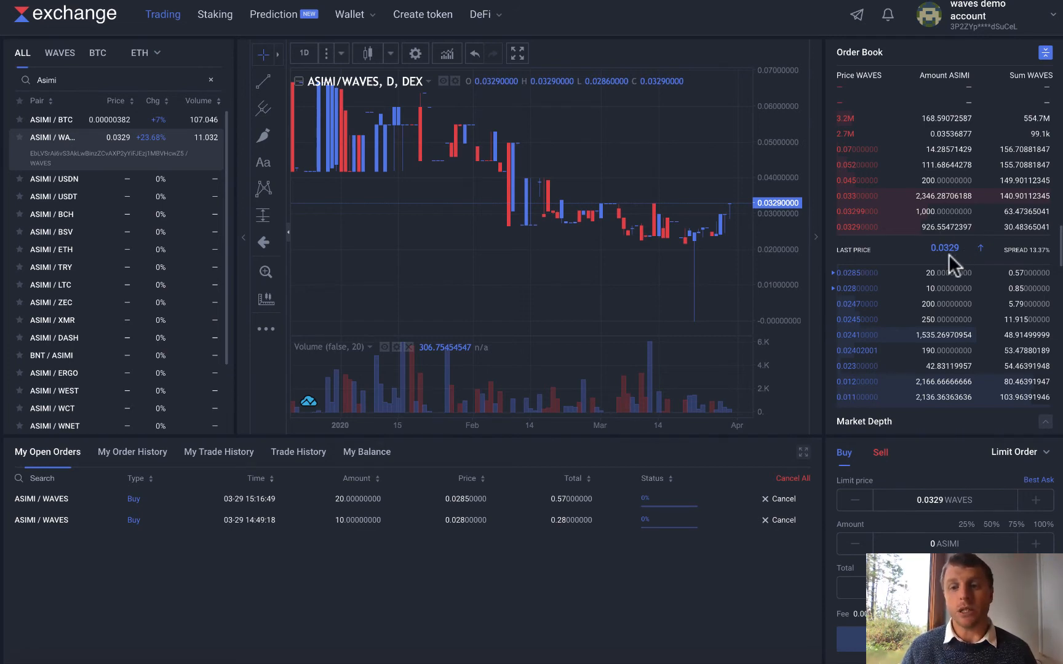
# - Inspect the limit price in the order form and compare its buy and sell sides
pyautogui.doubleClick(942, 499)
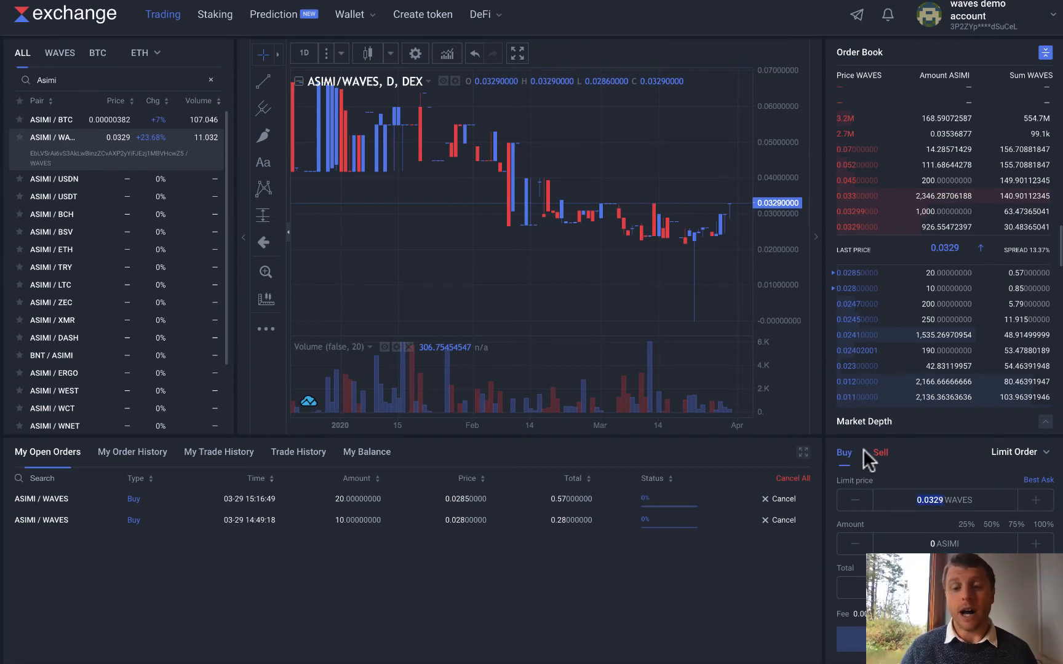
pyautogui.click(914, 467)
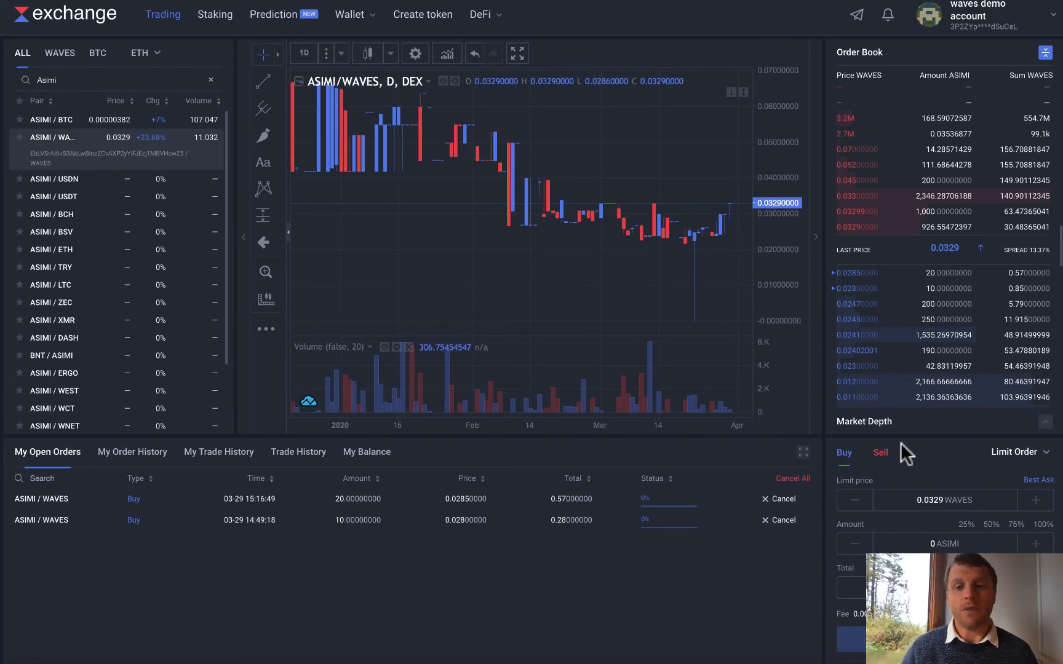
pyautogui.click(880, 454)
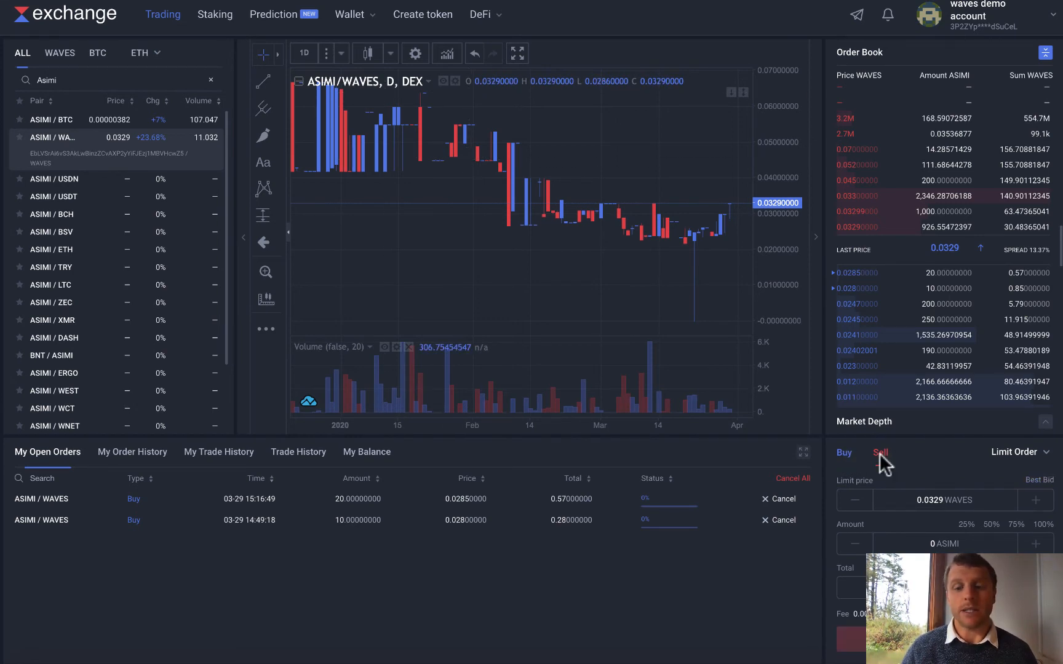
pyautogui.click(844, 455)
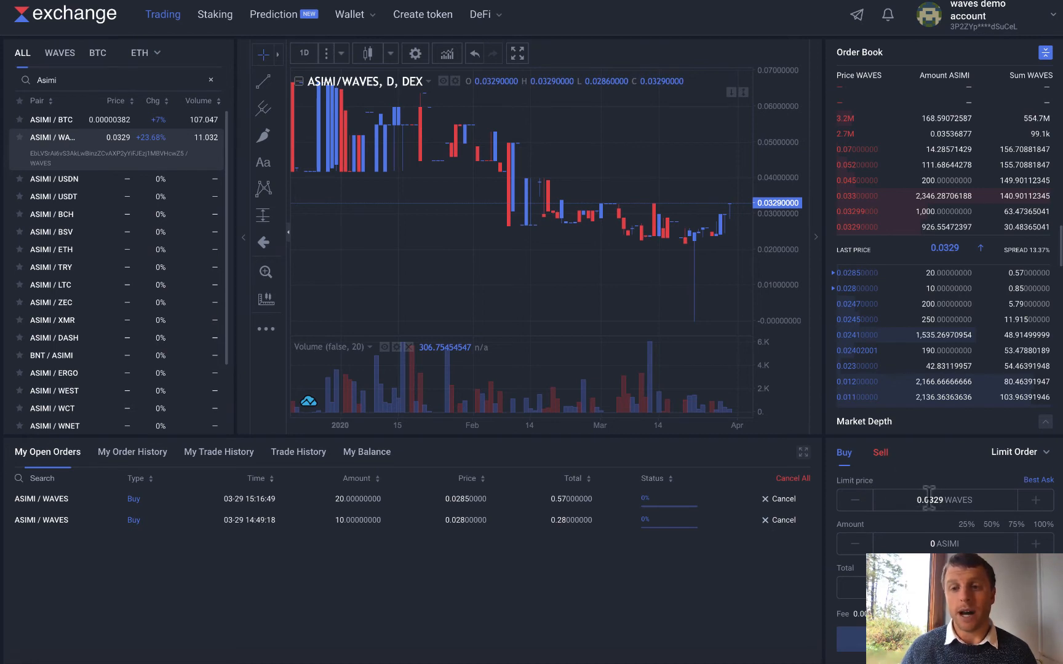
# - Place a limit order to sell 10 ASIMI at a price of 0.04 WAVES
pyautogui.click(880, 454)
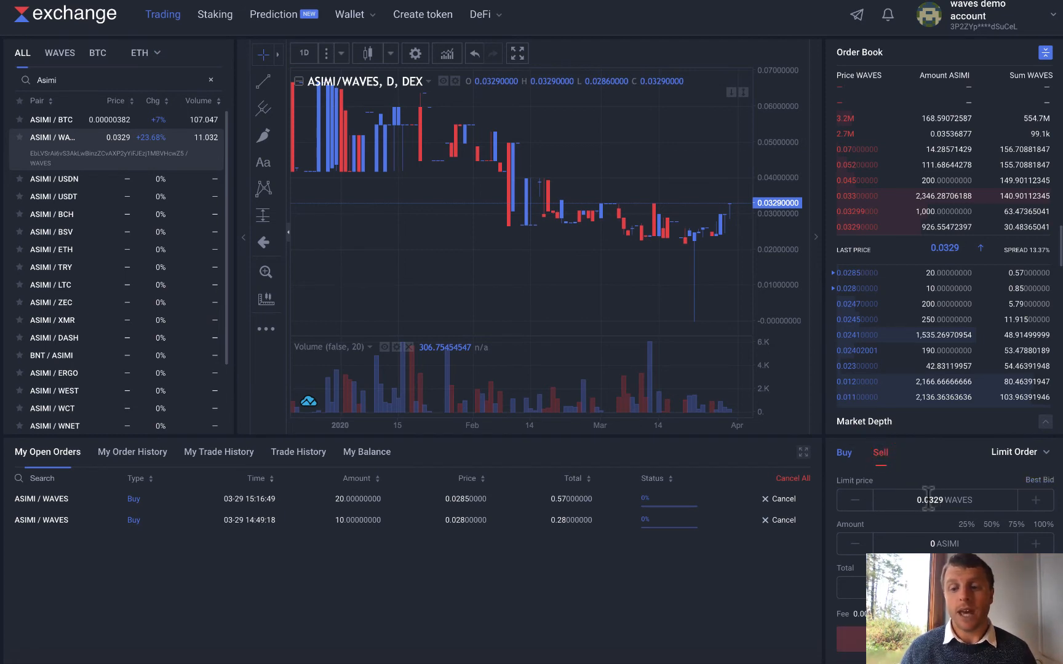
pyautogui.moveTo(931, 500); pyautogui.dragTo(941, 499)
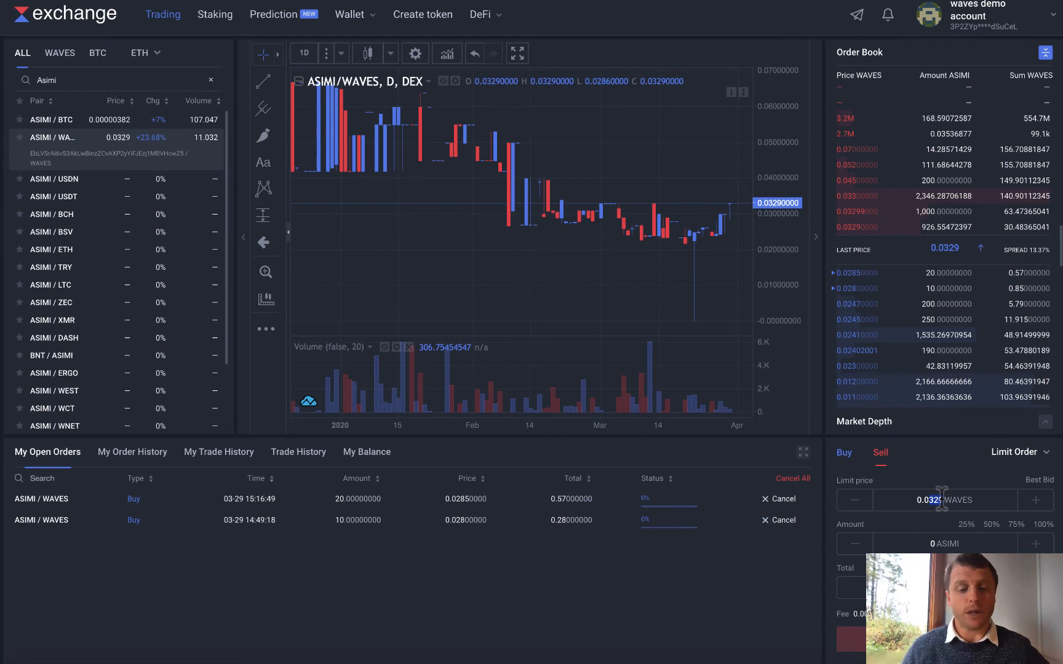
pyautogui.write('4')
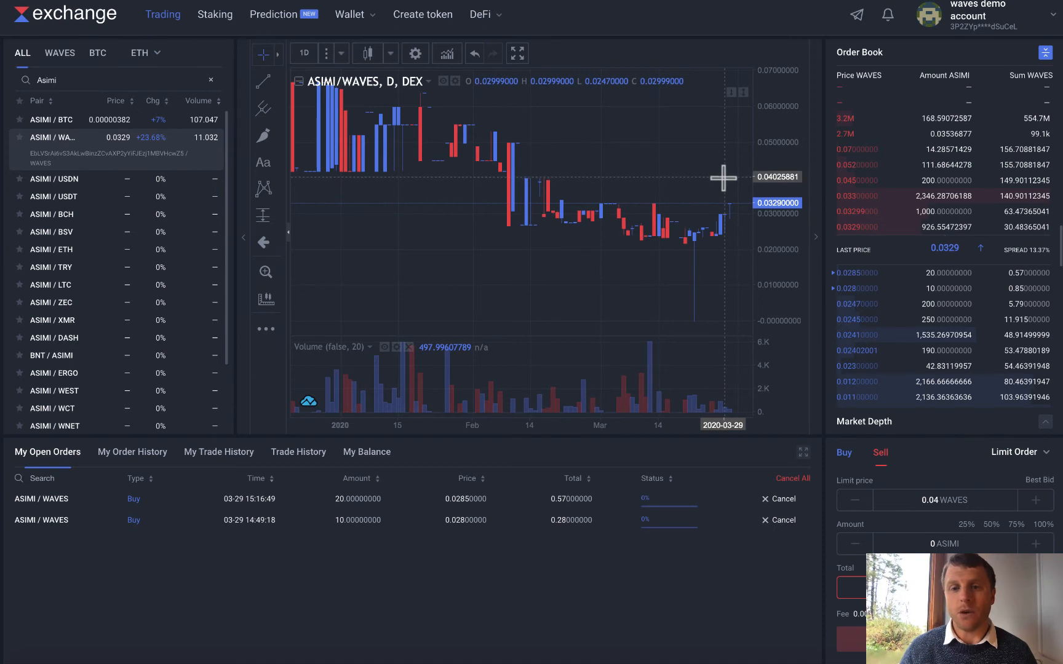
pyautogui.click(934, 542)
pyautogui.write('10')
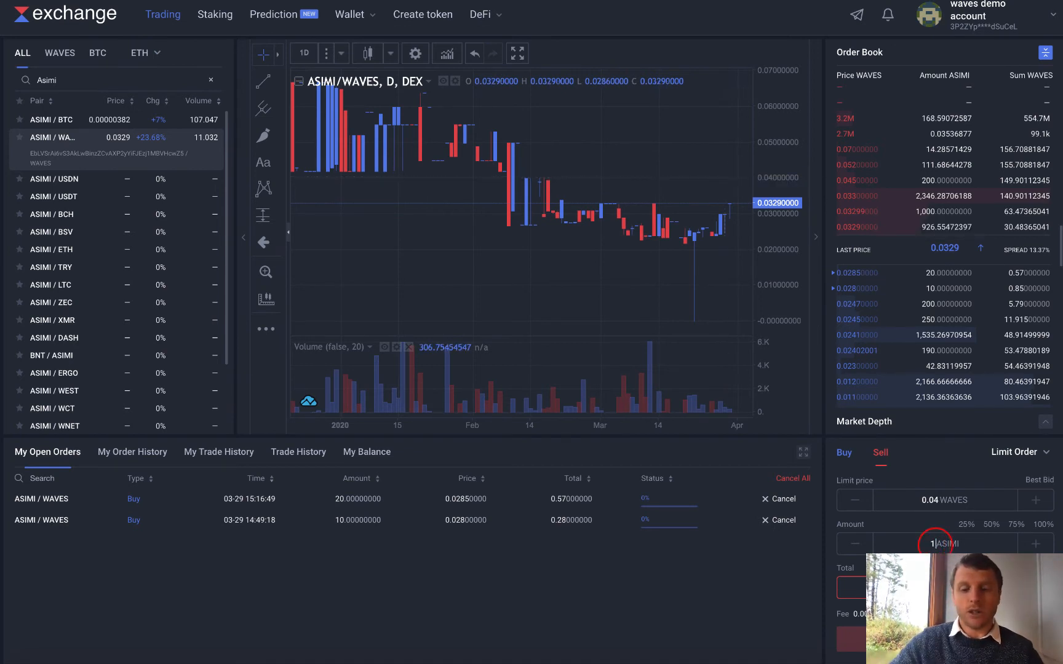
pyautogui.click(902, 522)
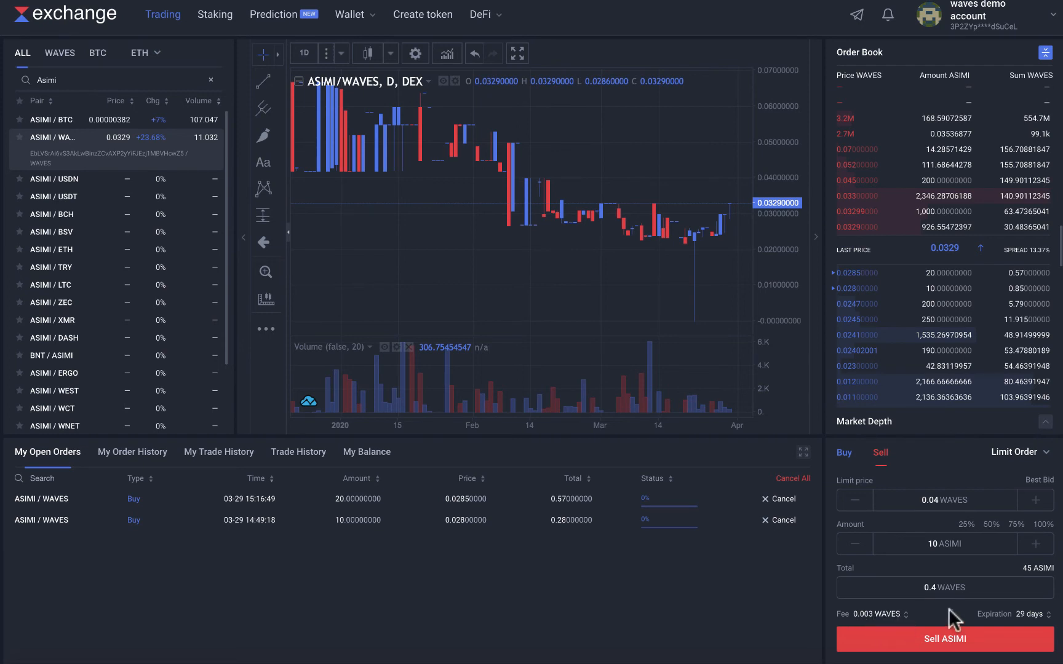
pyautogui.click(949, 641)
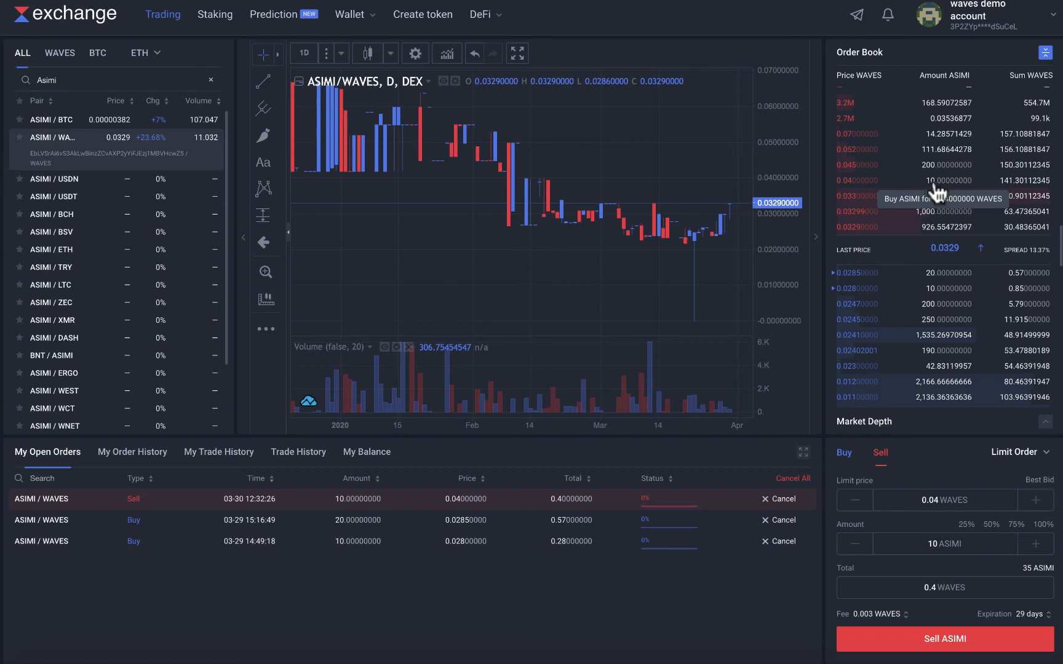
# - Review the account's order history, the pair's trade history and the account balance
pyautogui.click(586, 582)
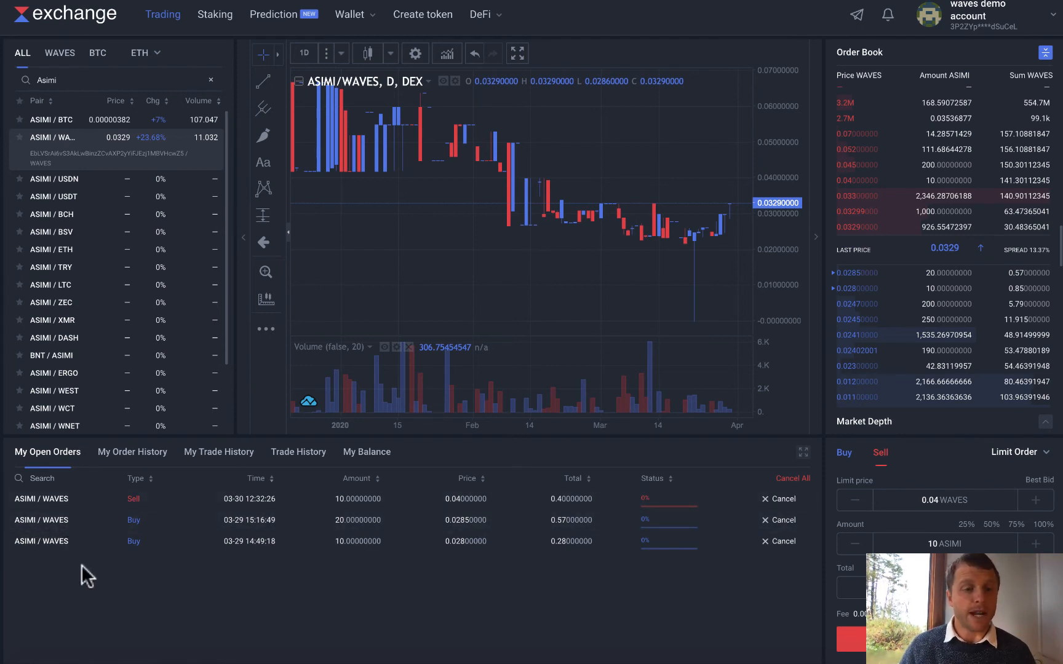
pyautogui.click(122, 456)
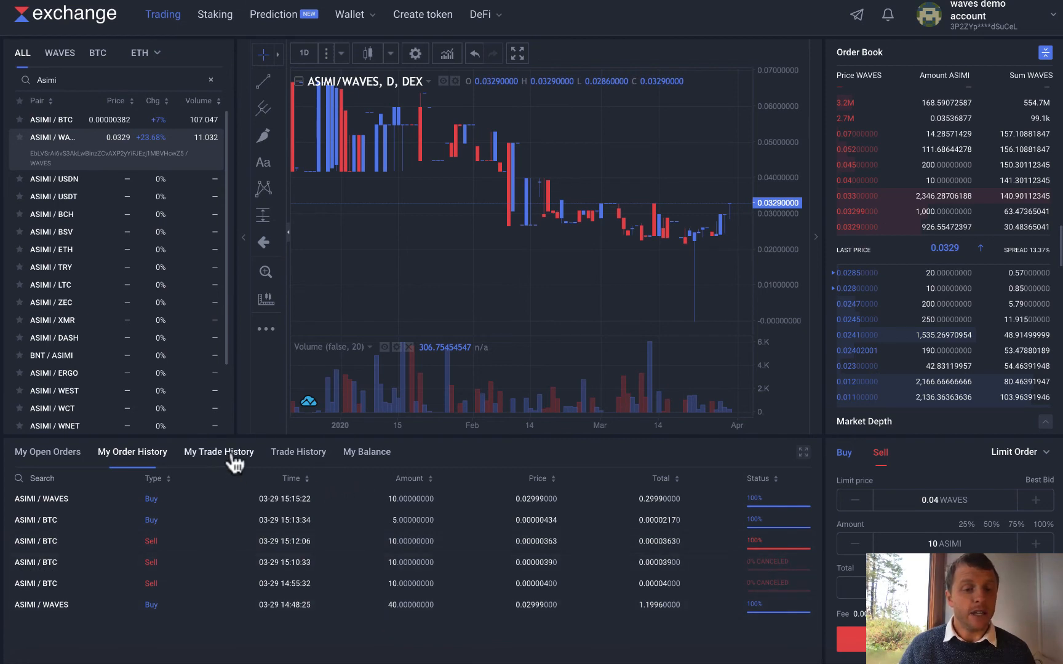
pyautogui.click(300, 454)
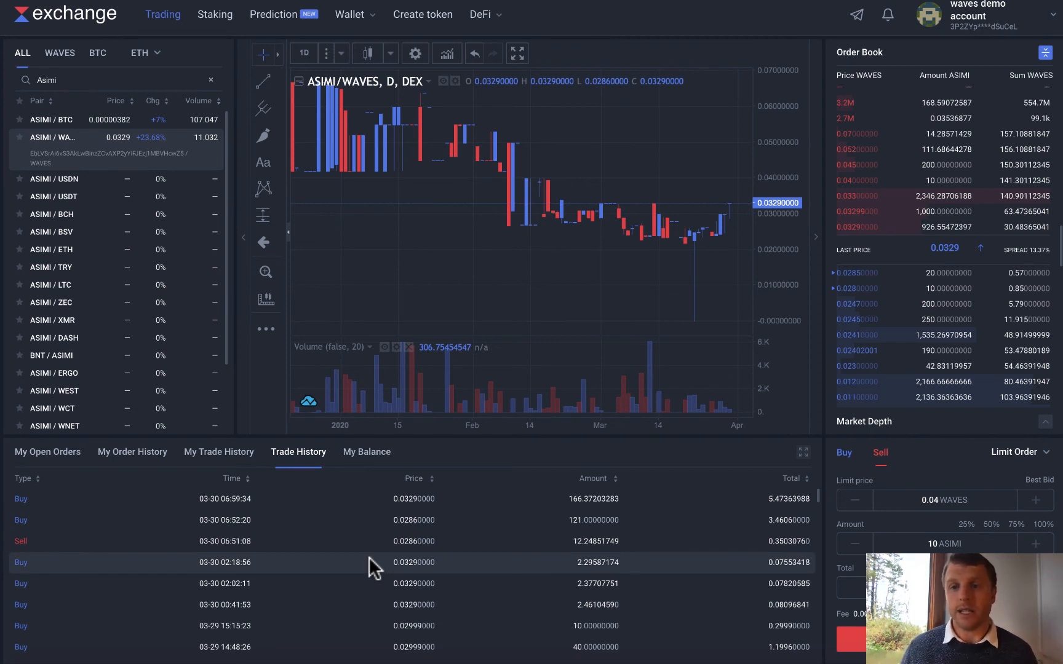
pyautogui.click(363, 452)
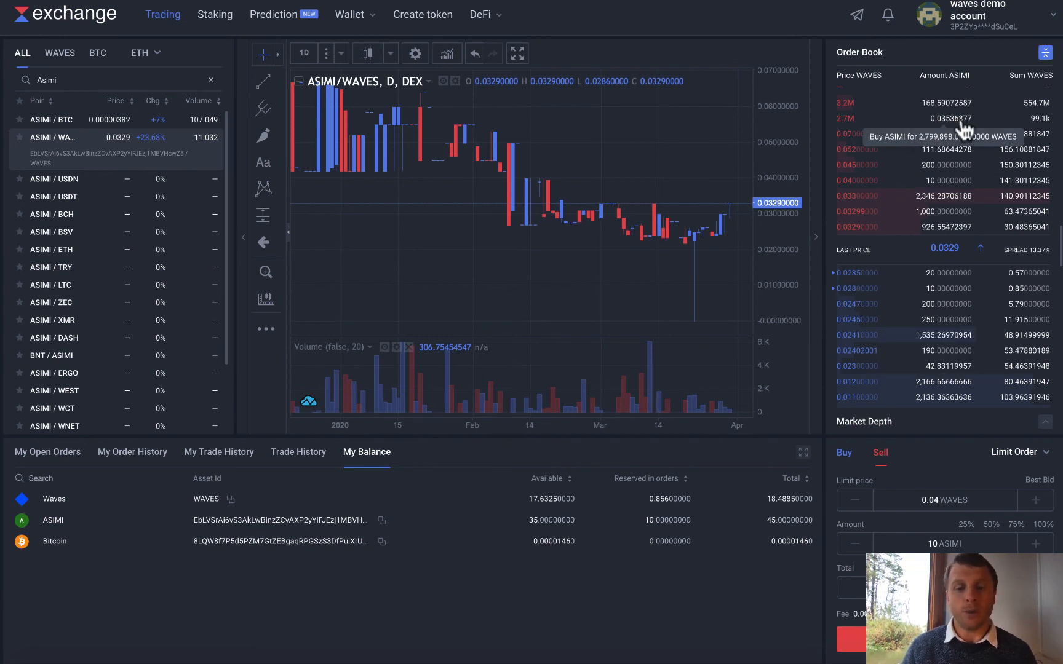
# - Look through the order book's offers below and above the last price once more
pyautogui.scroll(-1, 972, 293)
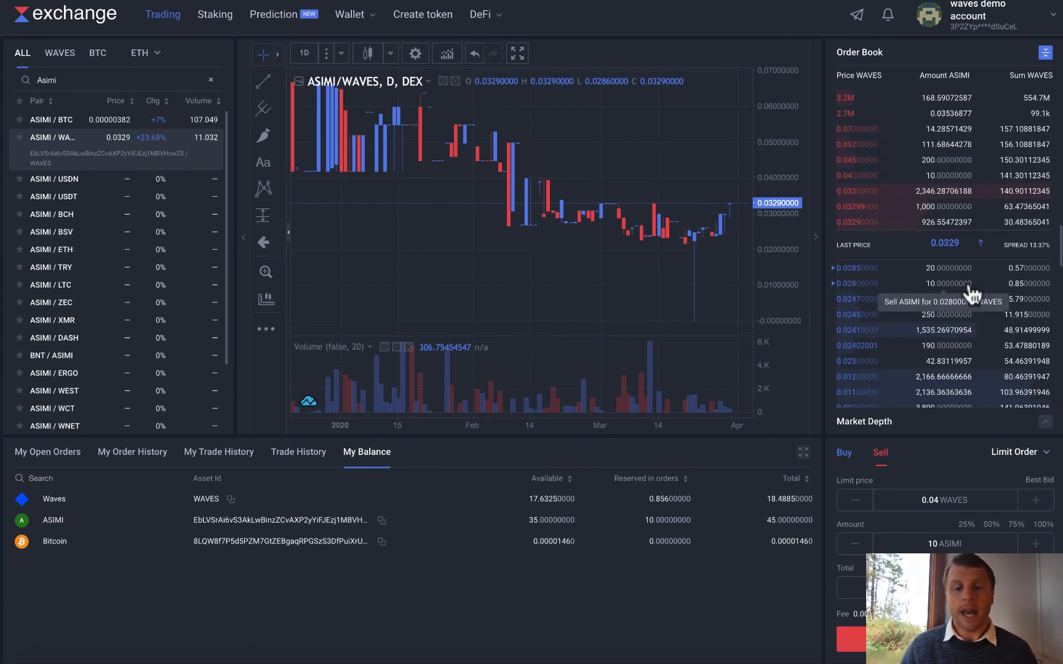
pyautogui.scroll(-2, 971, 294)
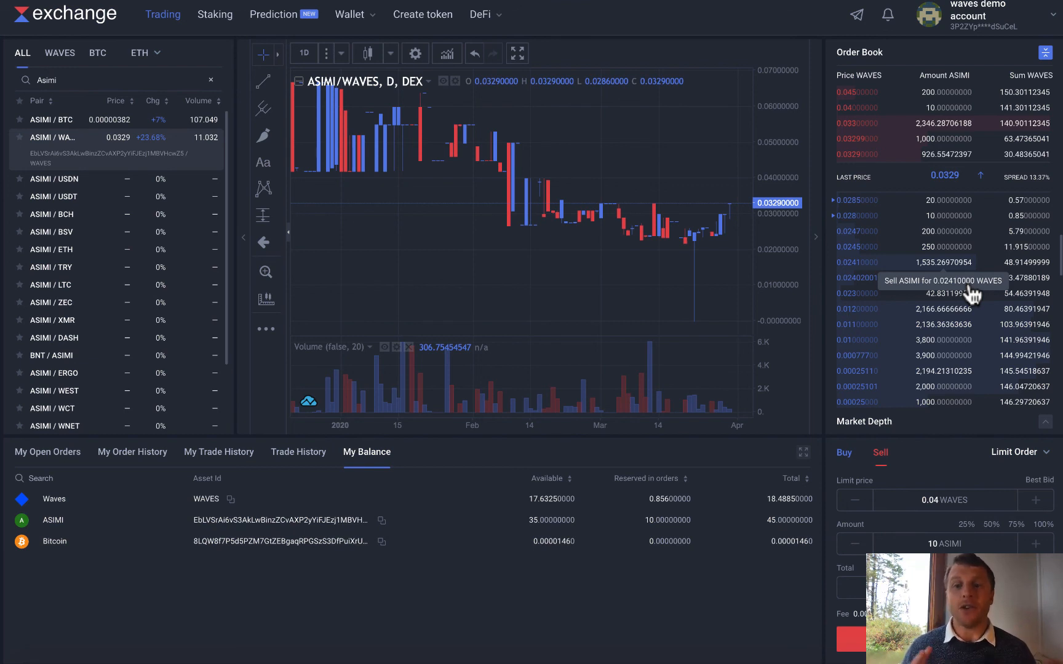
pyautogui.scroll(3, 973, 191)
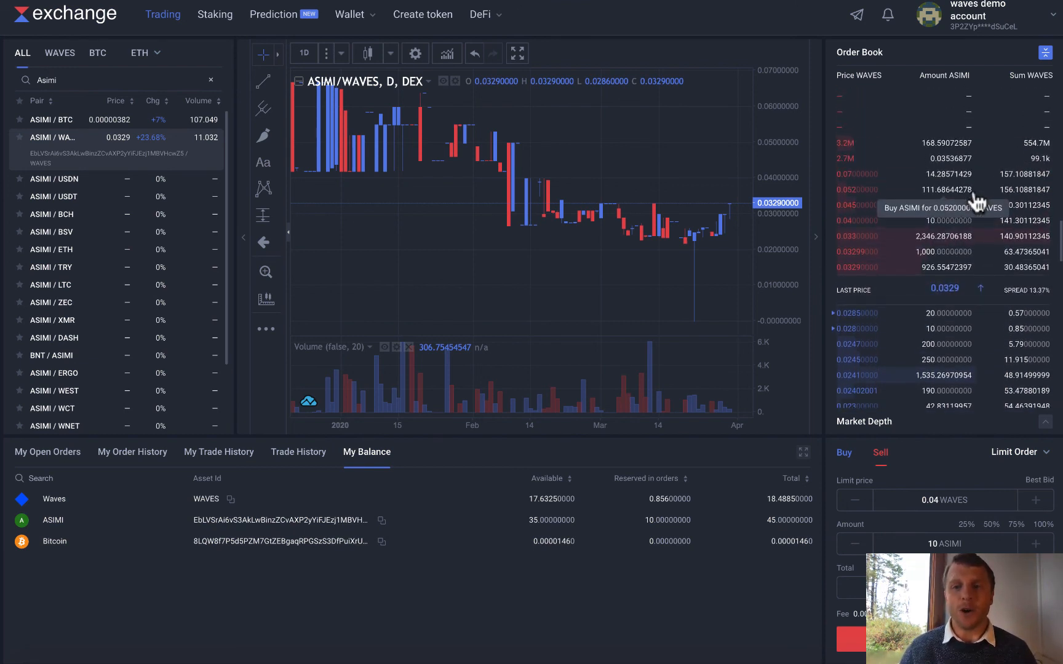